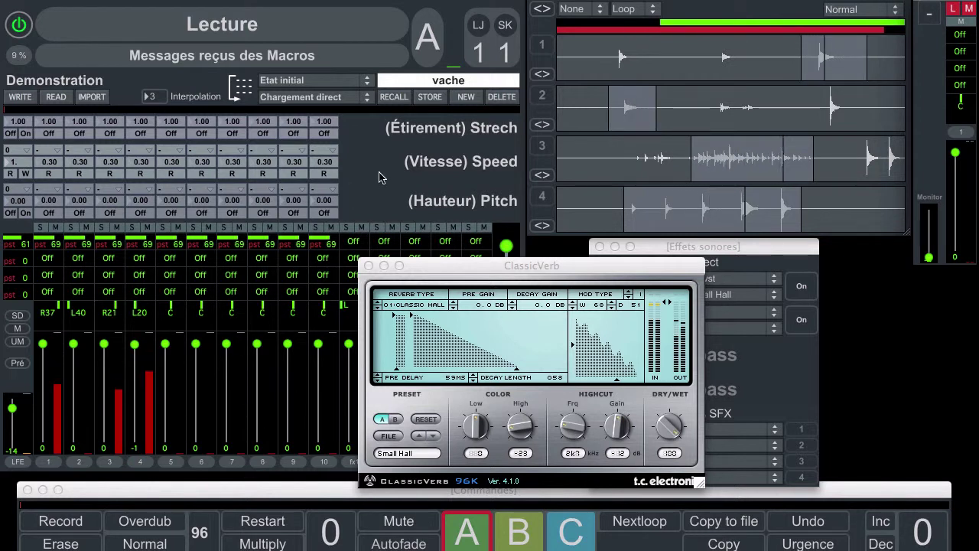
- Shorten the ClassicVerb decay length and raise the loop speeds, loops 2 and 3 to 1.44 and 1.26
{"action": "left_click", "coordinate": [517, 375]}
{"action": "left_click_drag", "start_coordinate": [518, 375], "coordinate": [393, 385]}
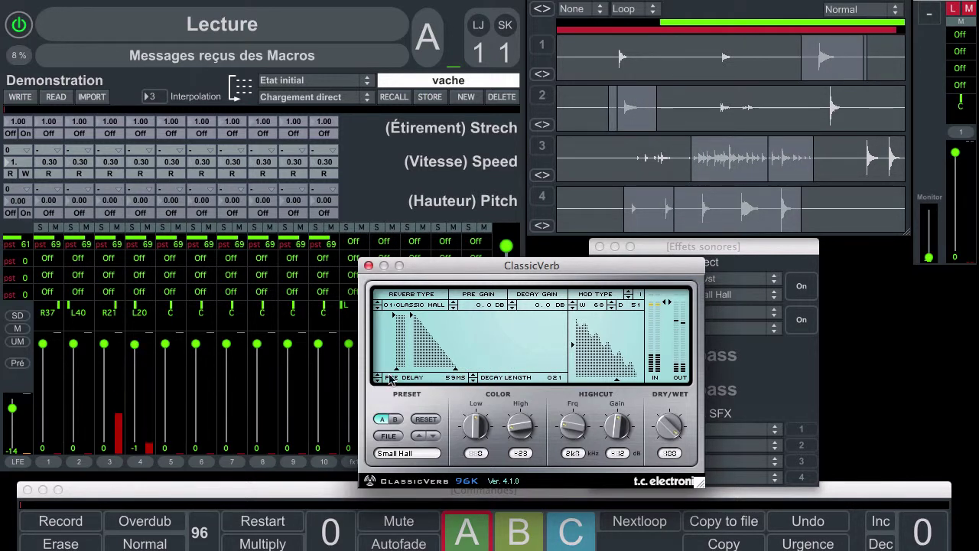
{"action": "left_click", "coordinate": [76, 190]}
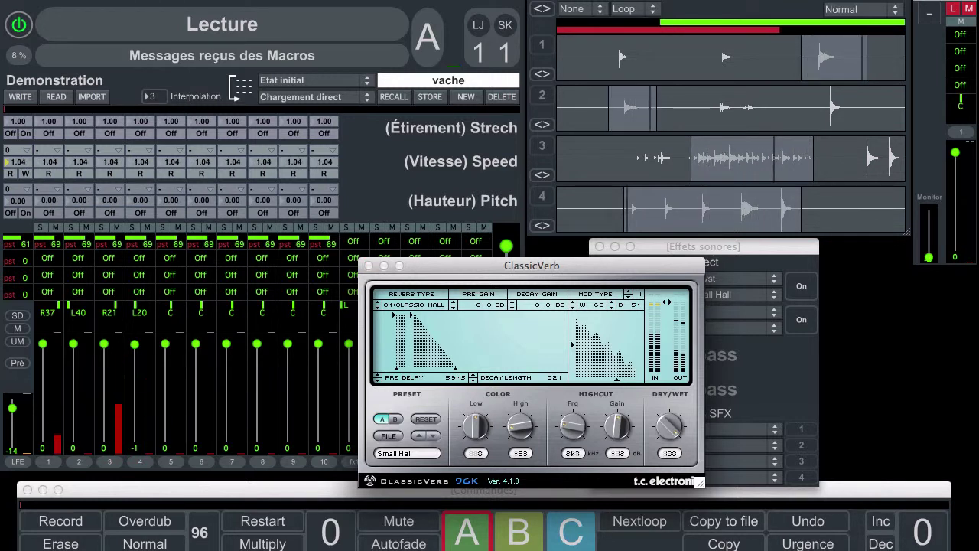
{"action": "left_click_drag", "start_coordinate": [86, 166], "coordinate": [87, 153]}
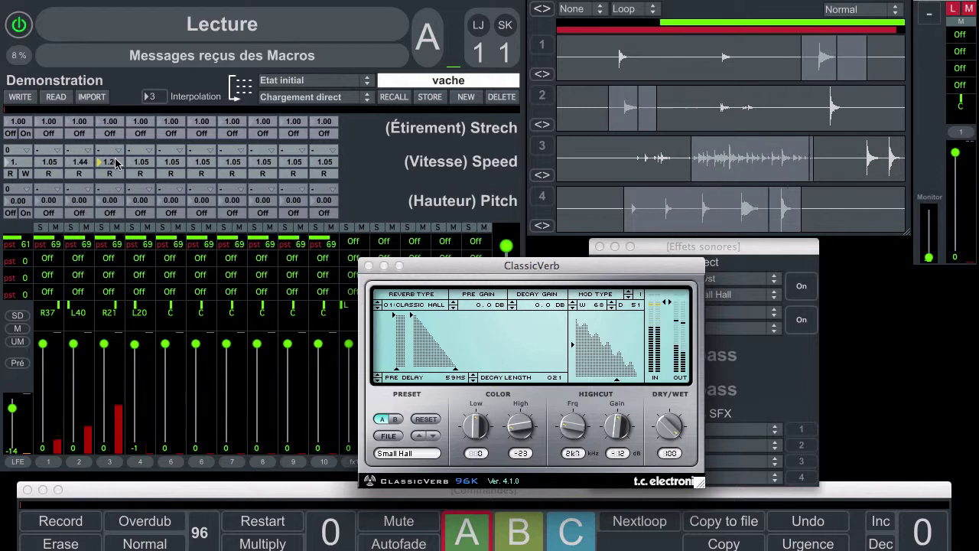
{"action": "left_click", "coordinate": [427, 95]}
- Save the current settings as a new preset named chachave
{"action": "left_click", "coordinate": [466, 98]}
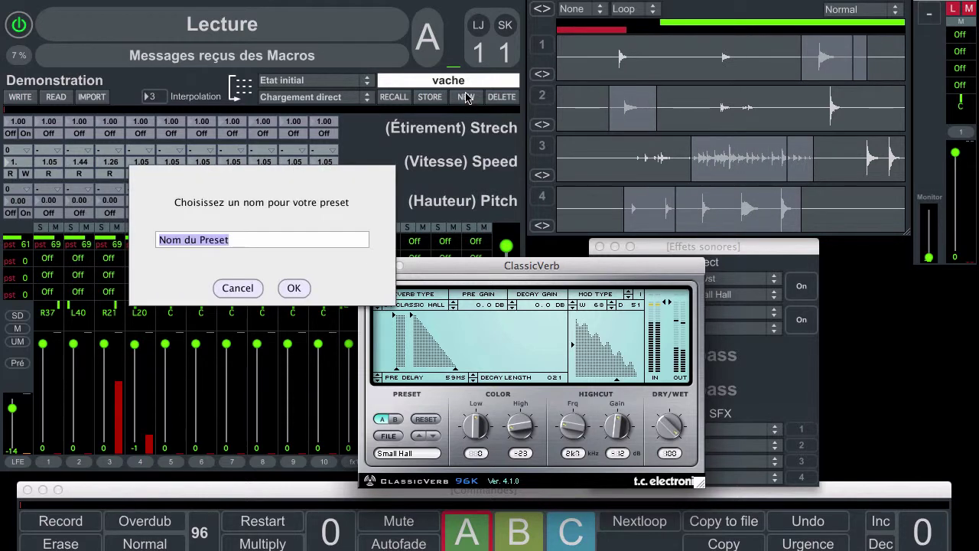
{"action": "type", "text": "chachave"}
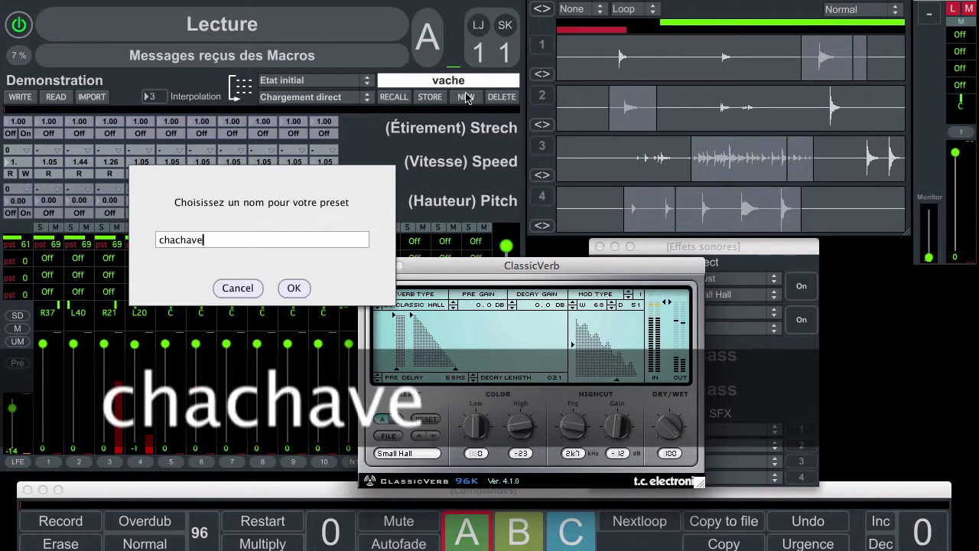
{"action": "key", "text": "Return"}
{"action": "left_click", "coordinate": [349, 82]}
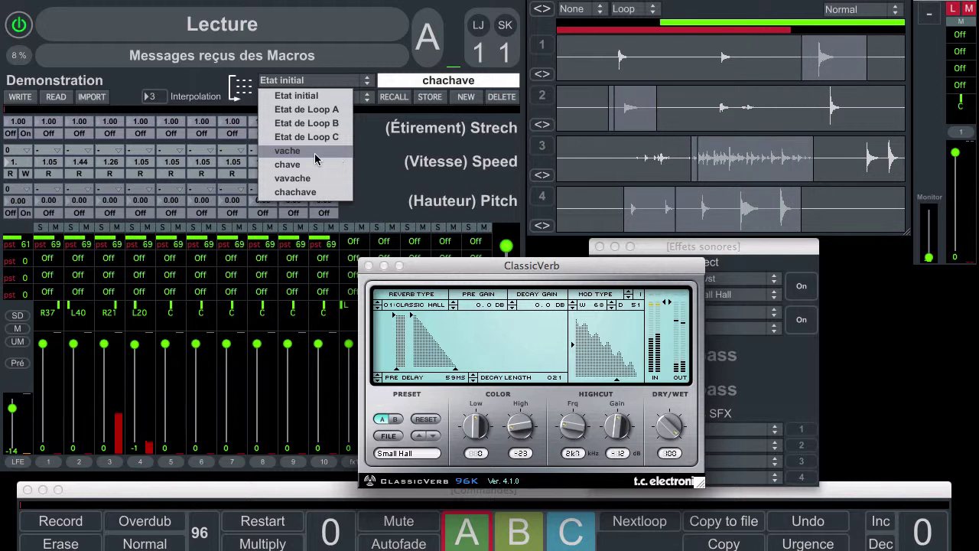
- Recall vache, set interpolation to 6, then recall the chachave preset
{"action": "left_click", "coordinate": [316, 152]}
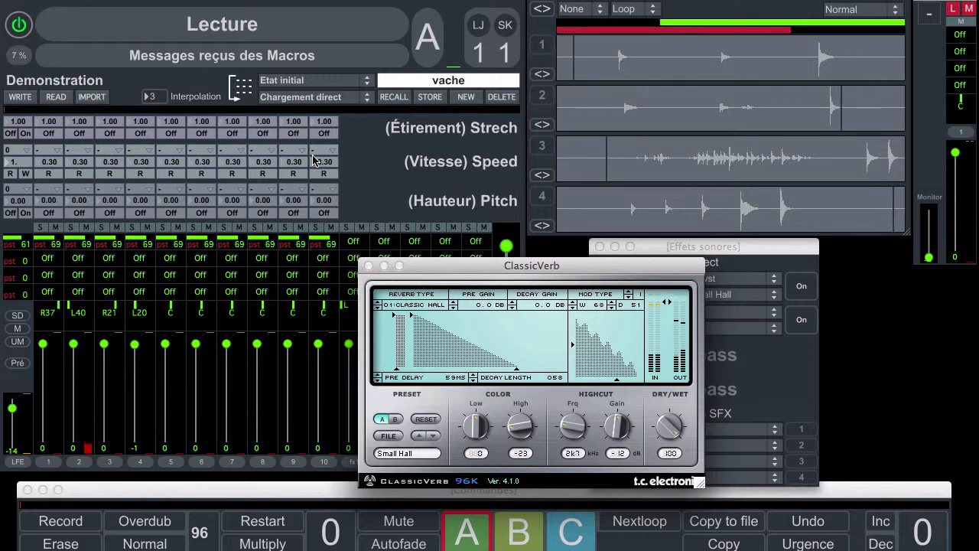
{"action": "scroll", "coordinate": [156, 100], "scroll_direction": "up", "scroll_amount": 3}
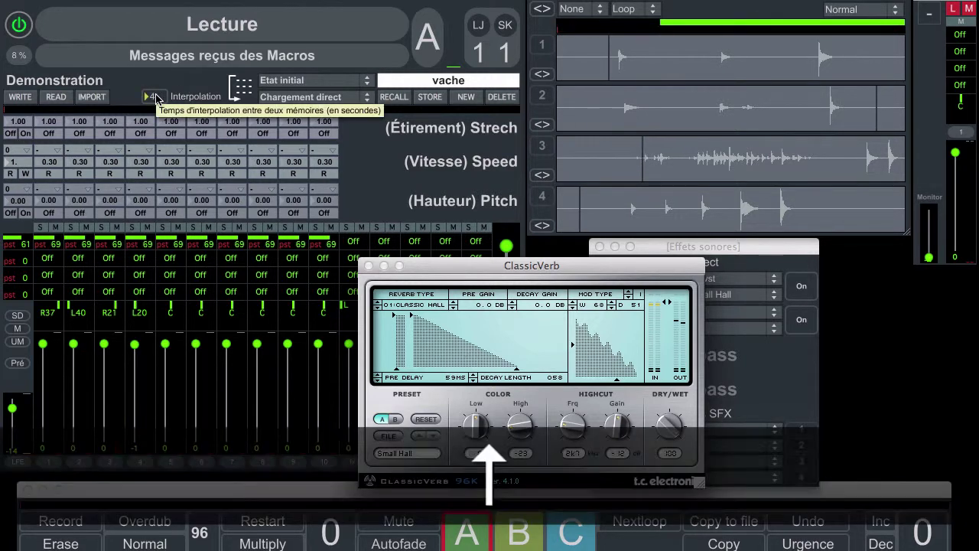
{"action": "left_click", "coordinate": [270, 83]}
{"action": "left_click", "coordinate": [276, 190]}
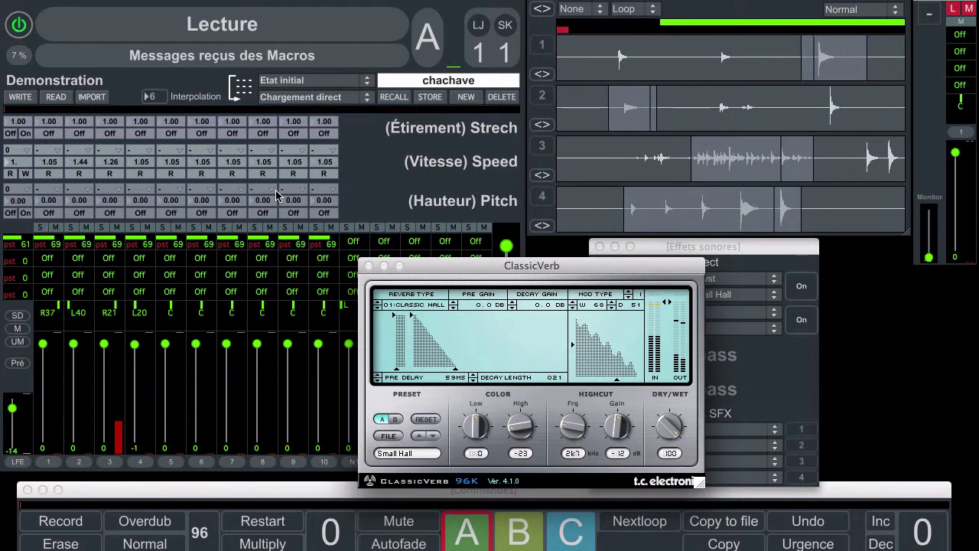
- Recall the vavache preset and widen loop 1's playback region to the right
{"action": "left_click", "coordinate": [304, 82]}
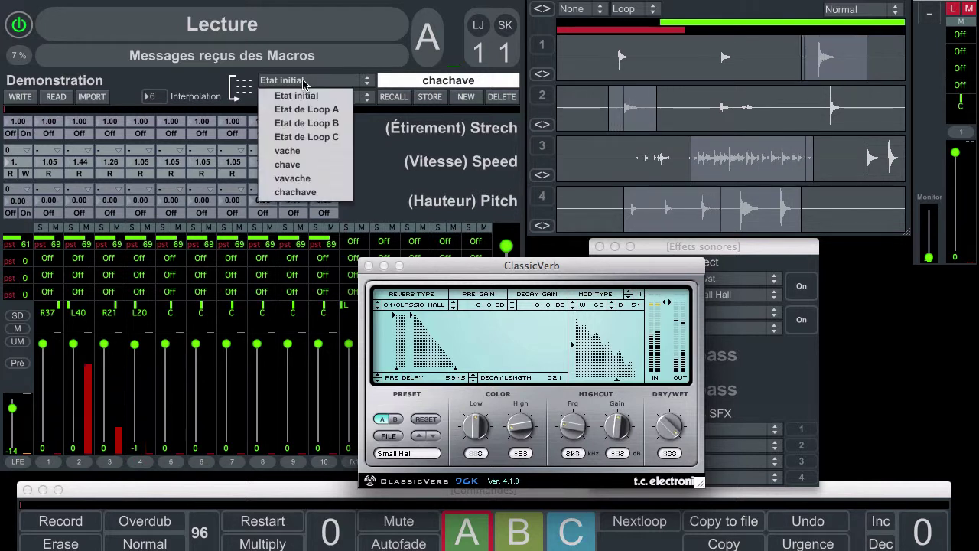
{"action": "left_click", "coordinate": [293, 178]}
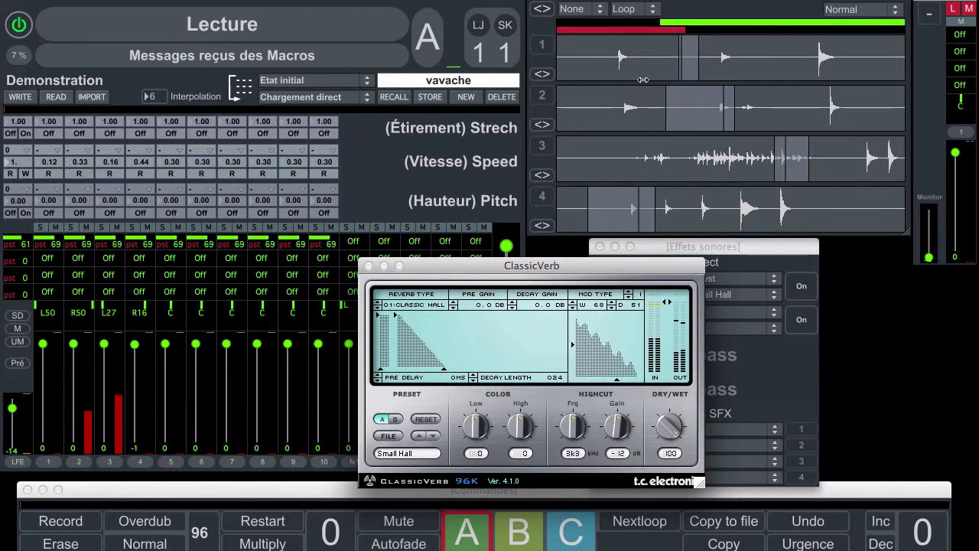
{"action": "left_click_drag", "start_coordinate": [687, 59], "coordinate": [731, 58]}
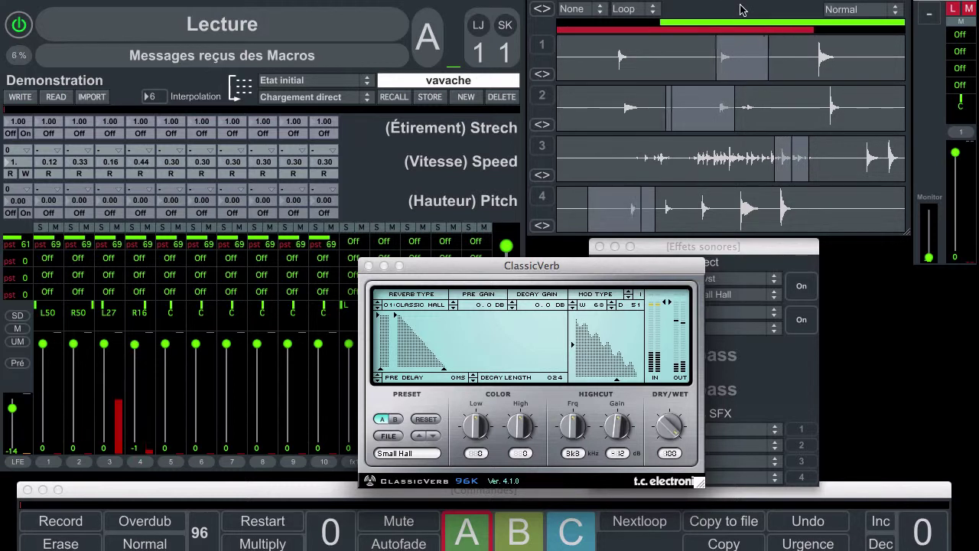
- Overwrite the vavache preset twice with the current settings, keeping the name vavache
{"action": "left_click", "coordinate": [429, 97]}
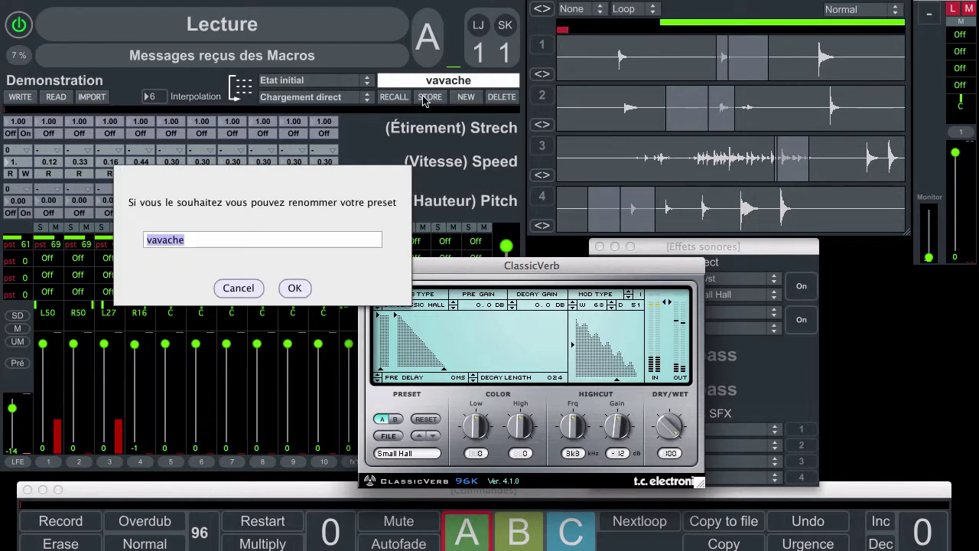
{"action": "left_click", "coordinate": [293, 290]}
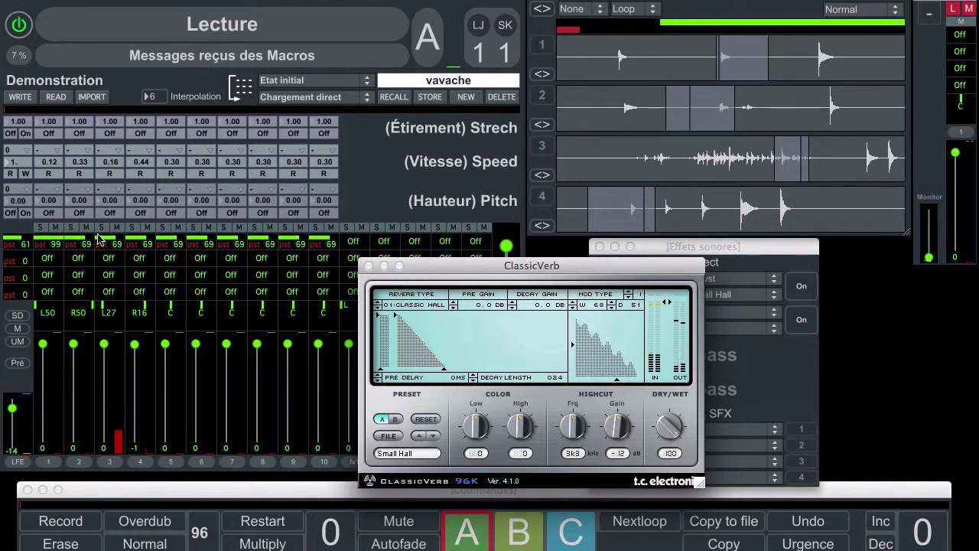
{"action": "left_click", "coordinate": [428, 97]}
{"action": "left_click", "coordinate": [295, 289]}
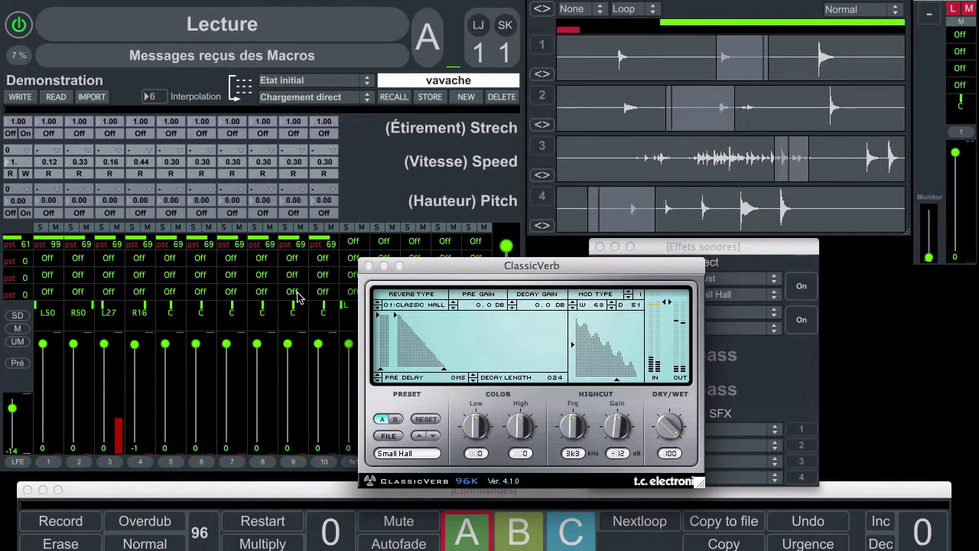
- Recall chachave and then vavache from the preset dropdown
{"action": "left_click", "coordinate": [346, 79]}
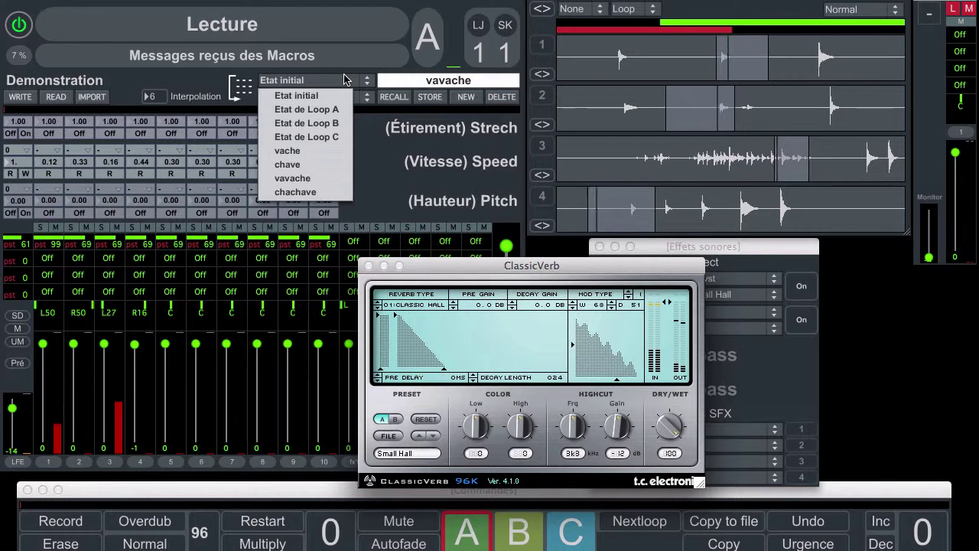
{"action": "left_click", "coordinate": [328, 191]}
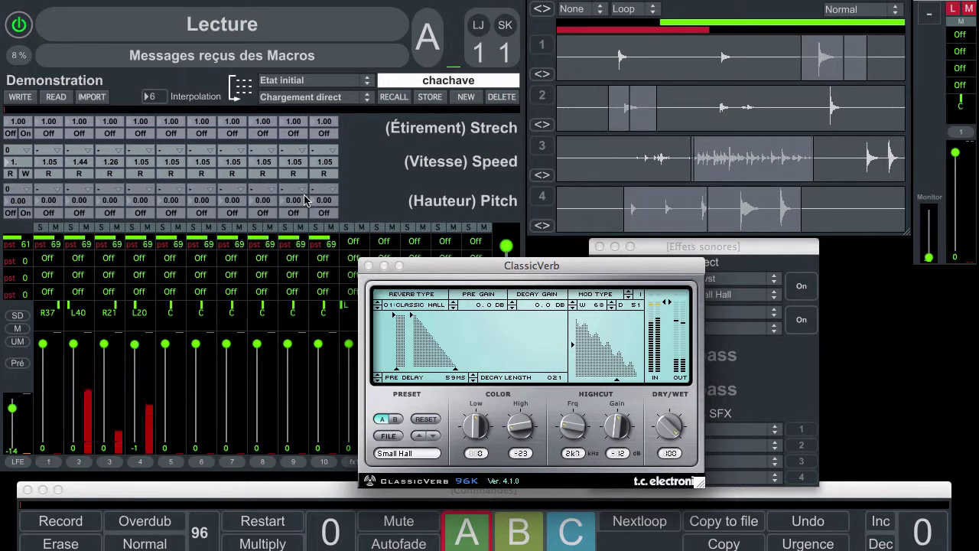
{"action": "left_click", "coordinate": [337, 81]}
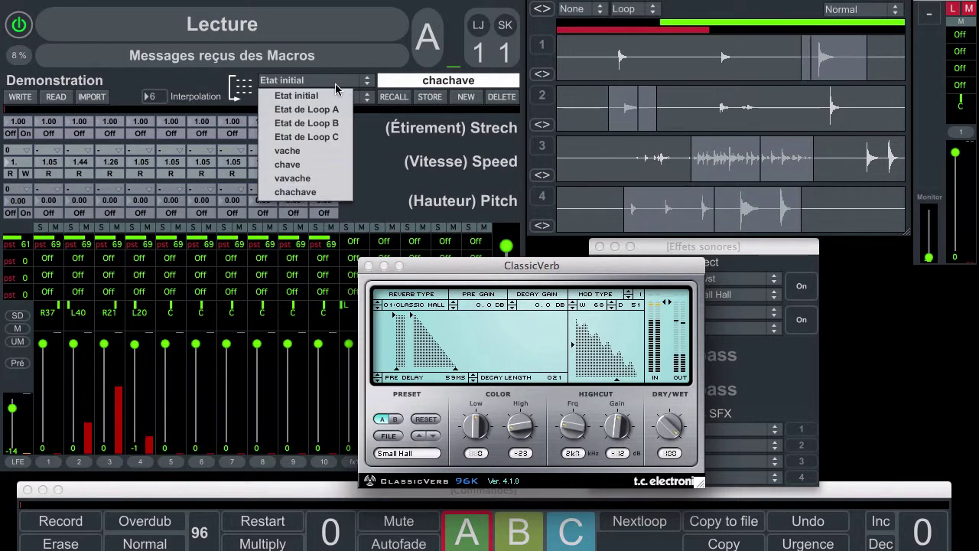
{"action": "left_click", "coordinate": [317, 178]}
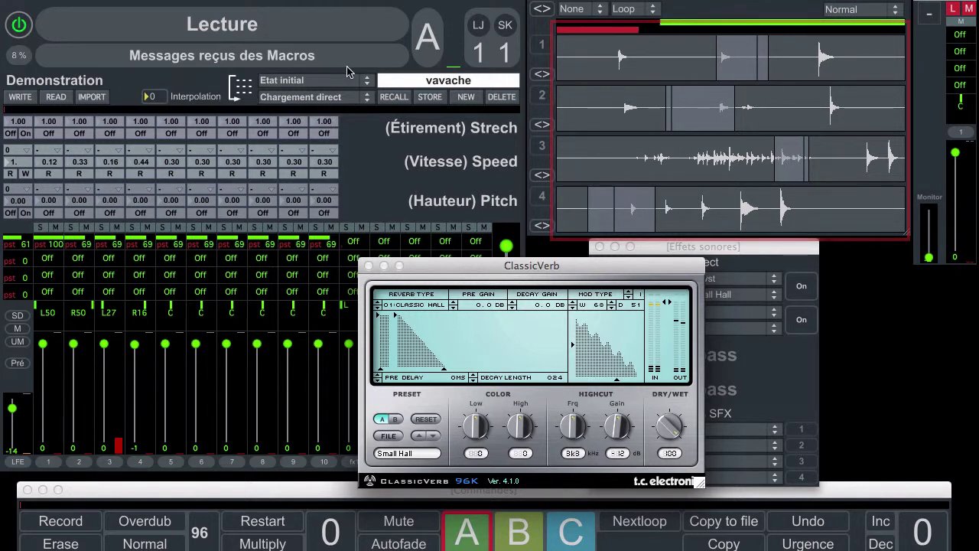
- Switch chachave, vavache, chachave again, ending with loops at 1.05, 1.44, 1.26 and 1.05
{"action": "left_click", "coordinate": [329, 83]}
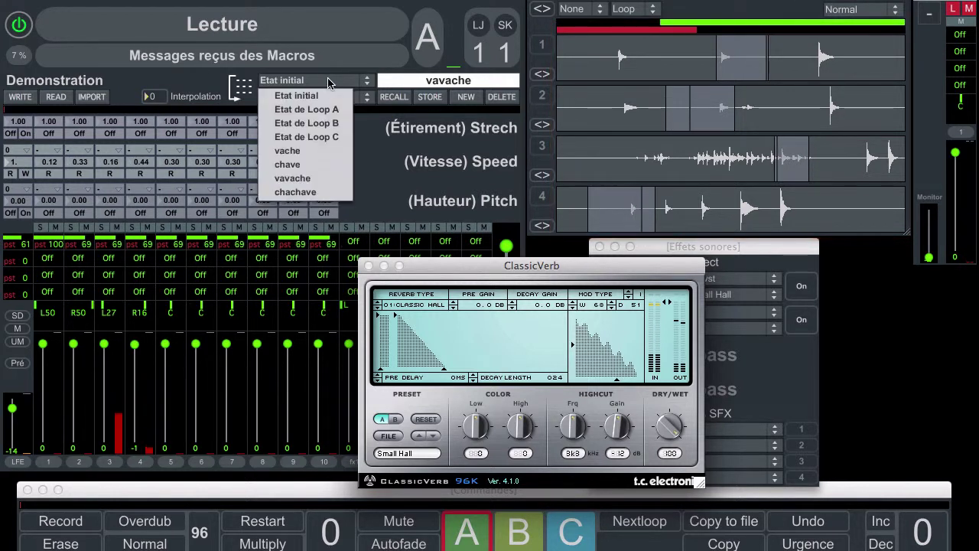
{"action": "left_click", "coordinate": [278, 192]}
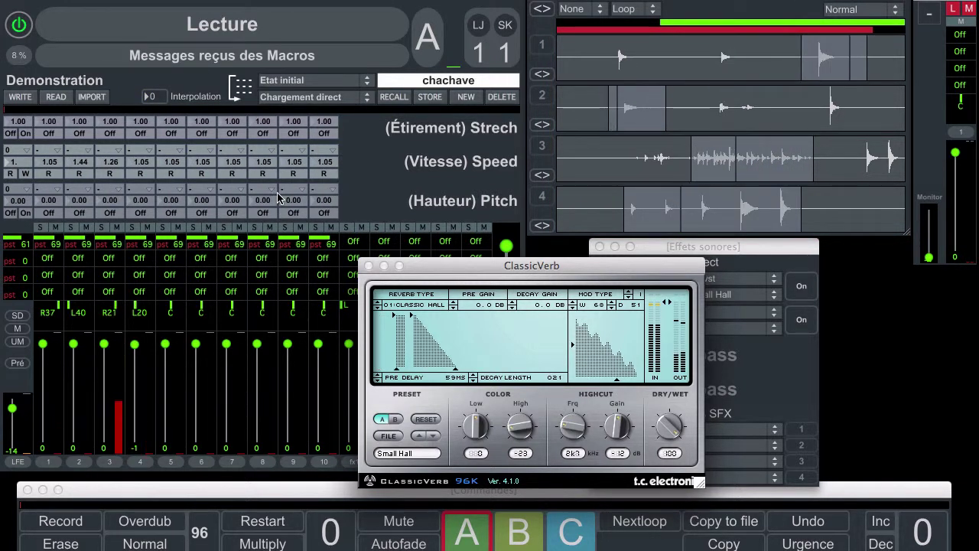
{"action": "left_click", "coordinate": [266, 86]}
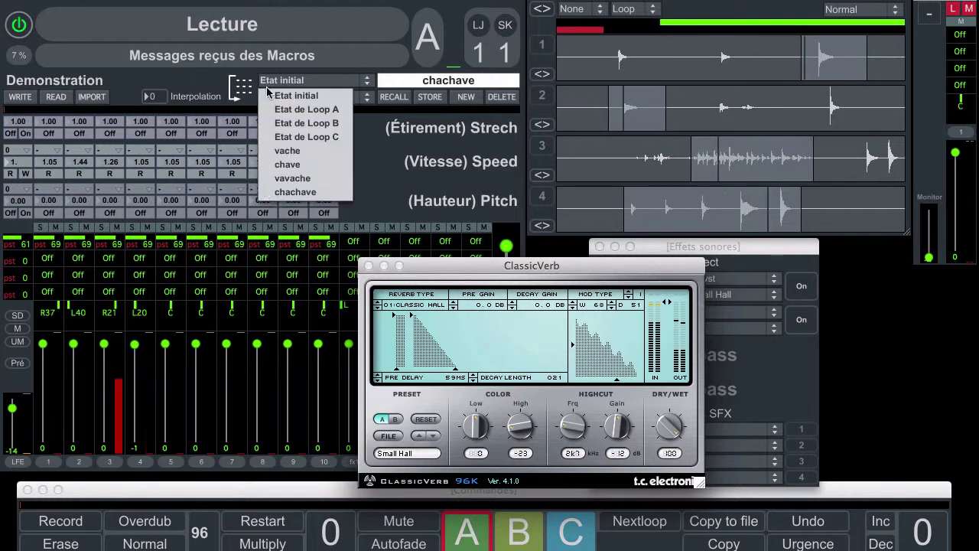
{"action": "left_click", "coordinate": [267, 182]}
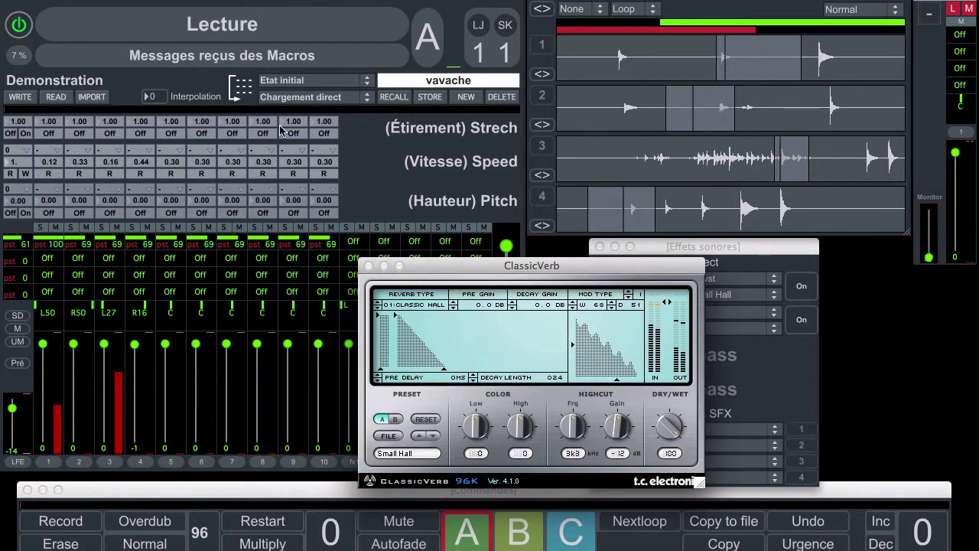
{"action": "left_click", "coordinate": [293, 83]}
{"action": "left_click", "coordinate": [295, 192]}
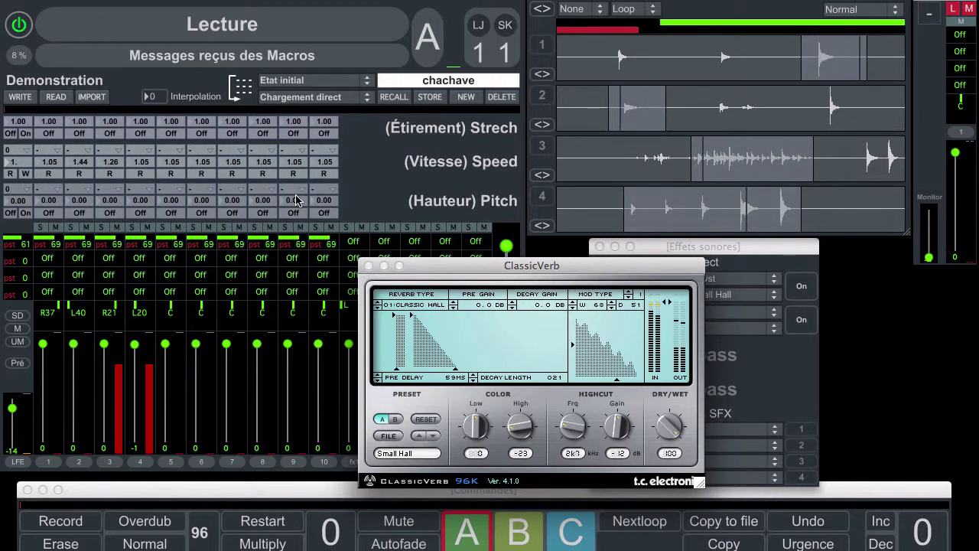
- Copy the current loop as a Copy After, then advance with Nextloop to loop B
{"action": "key", "text": "y"}
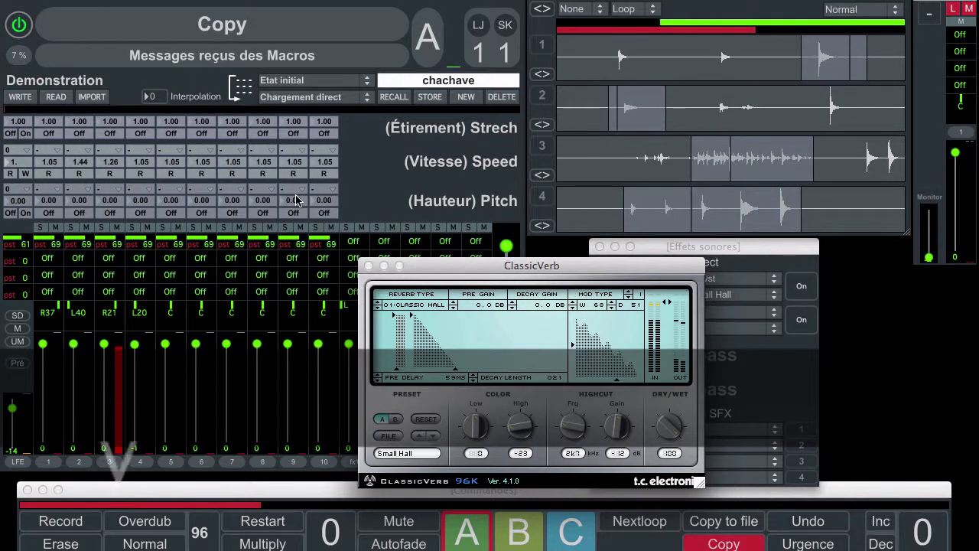
{"action": "key", "text": "y"}
{"action": "key", "text": "y"}
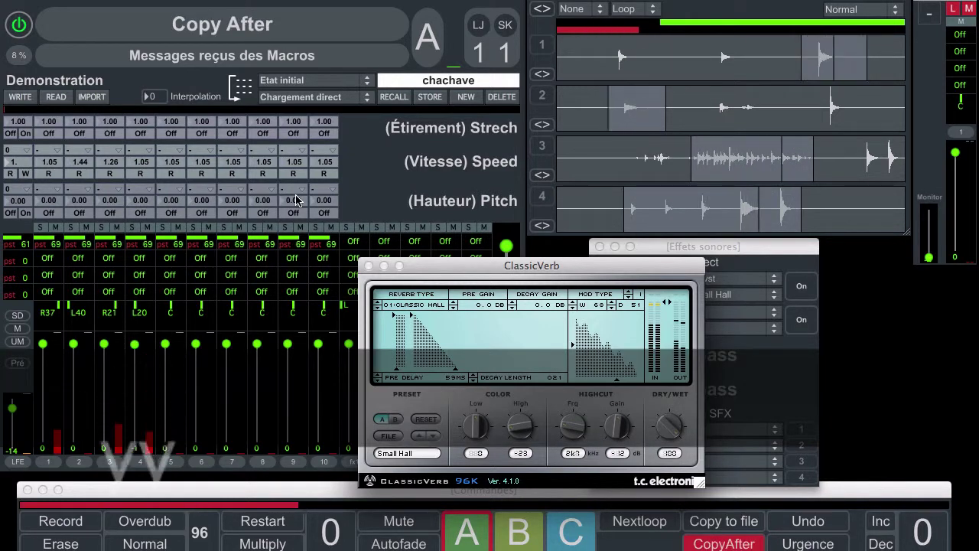
{"action": "key", "text": "y"}
{"action": "key", "text": "y"}
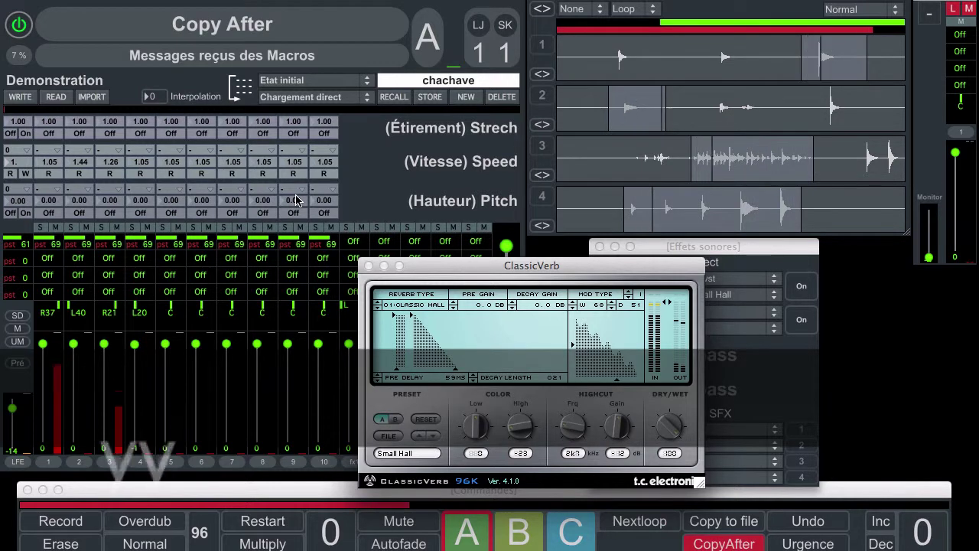
{"action": "key", "text": "n"}
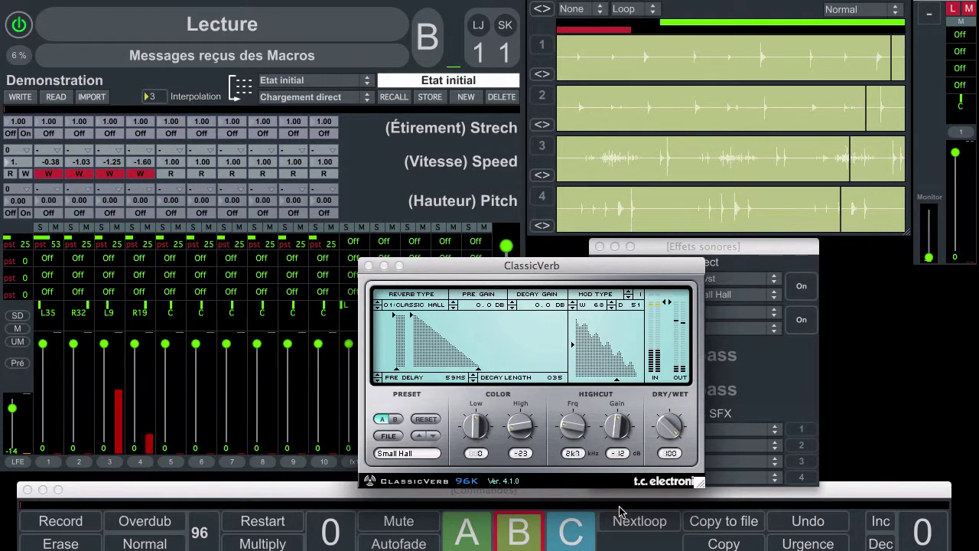
{"action": "key", "text": "n"}
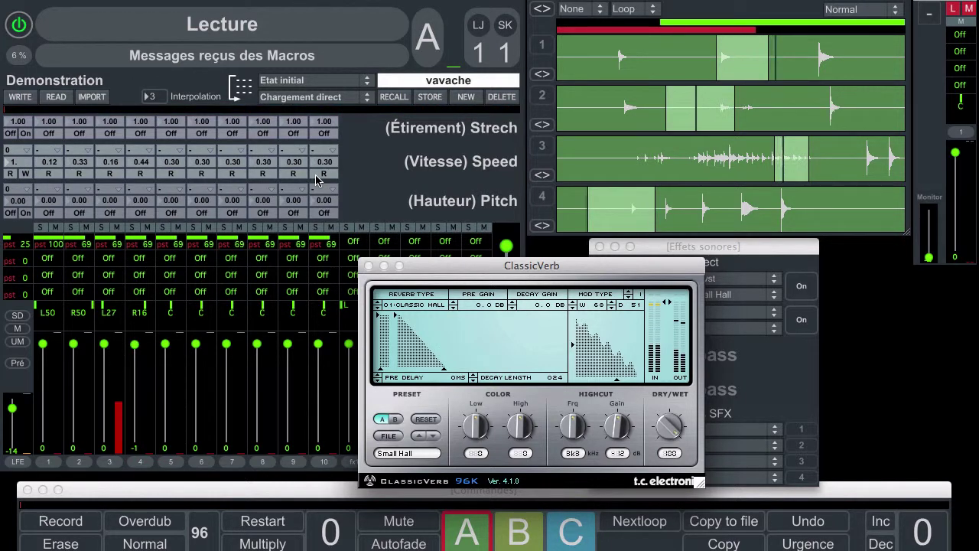
{"action": "key", "text": "n"}
{"action": "key", "text": "n"}
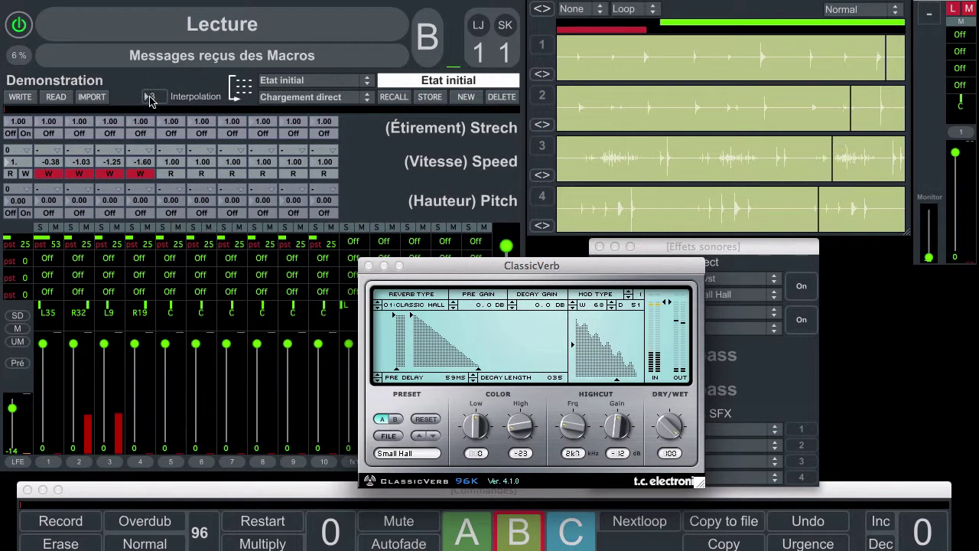
- Set interpolation to 0 and step Nextloop five times, returning to bank A with vavache
{"action": "left_click_drag", "start_coordinate": [150, 96], "coordinate": [150, 100]}
{"action": "key", "text": "n"}
{"action": "key", "text": "n"}
{"action": "key", "text": "n"}
{"action": "key", "text": "n"}
{"action": "key", "text": "n"}
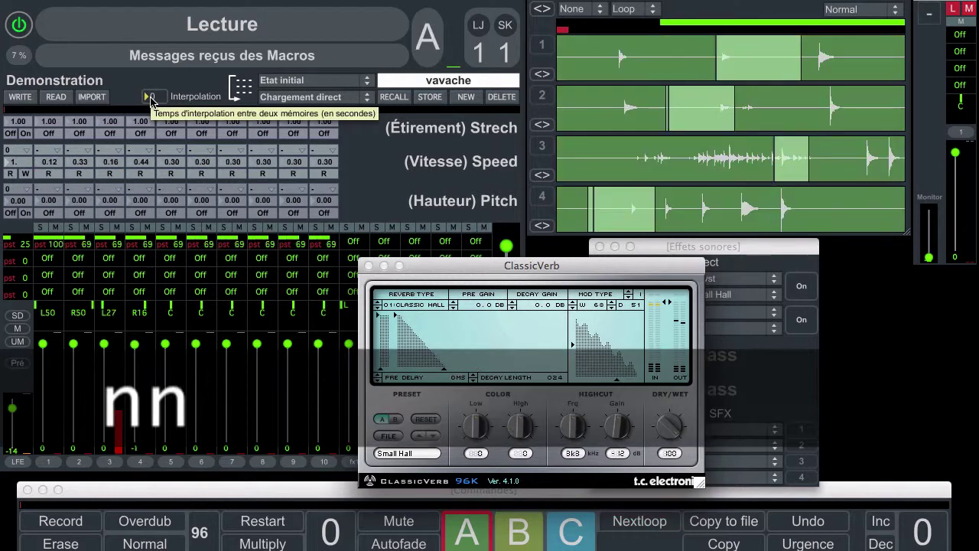
{"action": "key", "text": "n"}
{"action": "key", "text": "n"}
{"action": "key", "text": "n"}
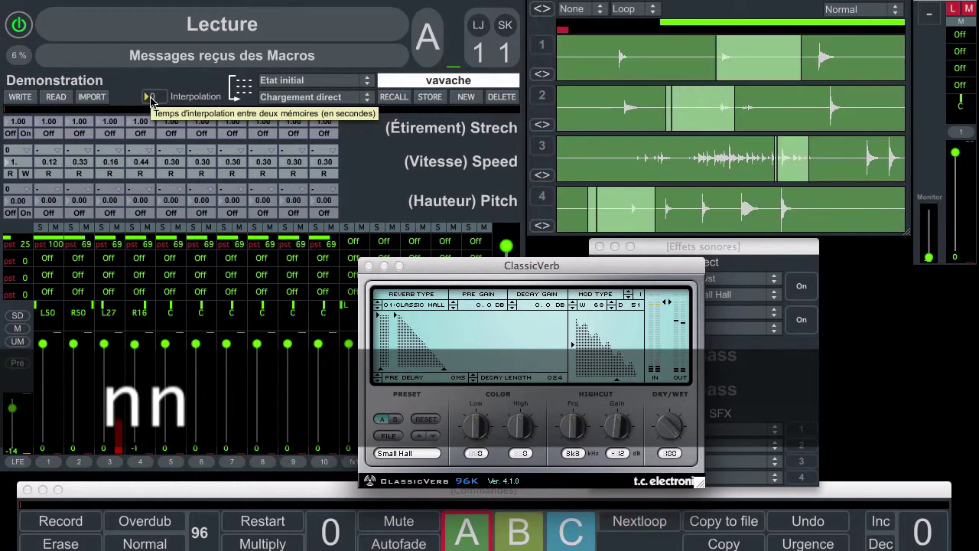
{"action": "key", "text": "n"}
{"action": "key", "text": "n"}
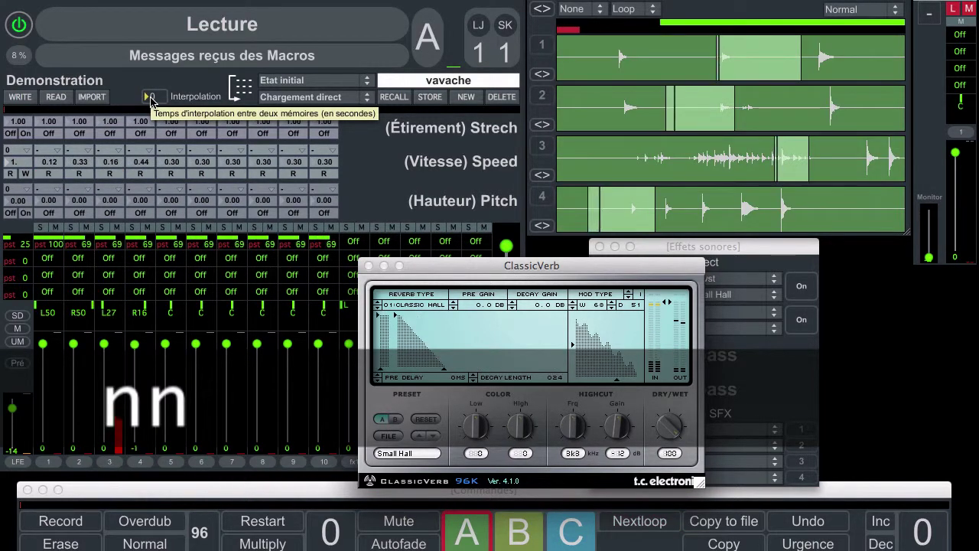
{"action": "key", "text": "n"}
{"action": "key", "text": "n"}
{"action": "key", "text": "n"}
{"action": "key", "text": "n"}
{"action": "key", "text": "n"}
{"action": "key", "text": "n"}
{"action": "key", "text": "n"}
{"action": "key", "text": "n"}
{"action": "key", "text": "n"}
{"action": "key", "text": "n"}
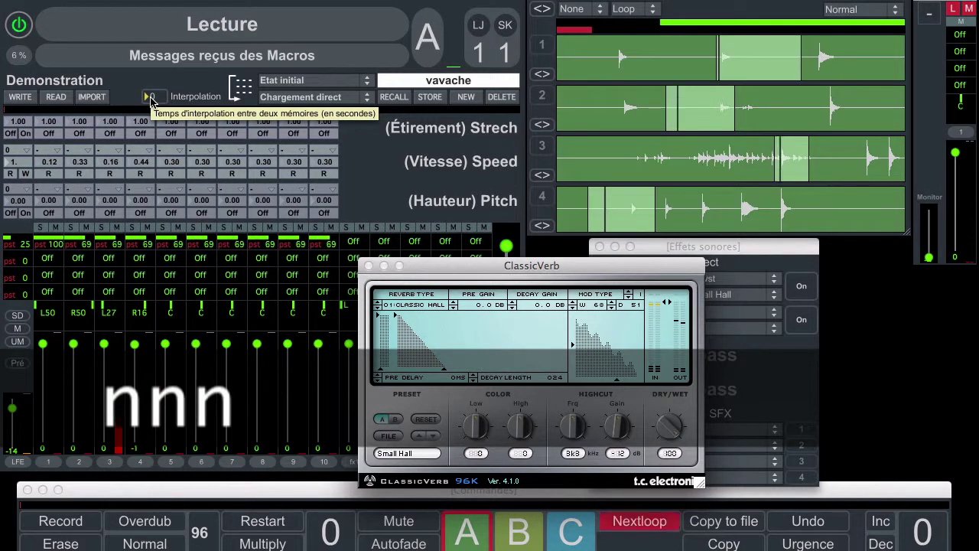
{"action": "key", "text": "n"}
{"action": "key", "text": "n"}
{"action": "key", "text": "n"}
{"action": "key", "text": "n"}
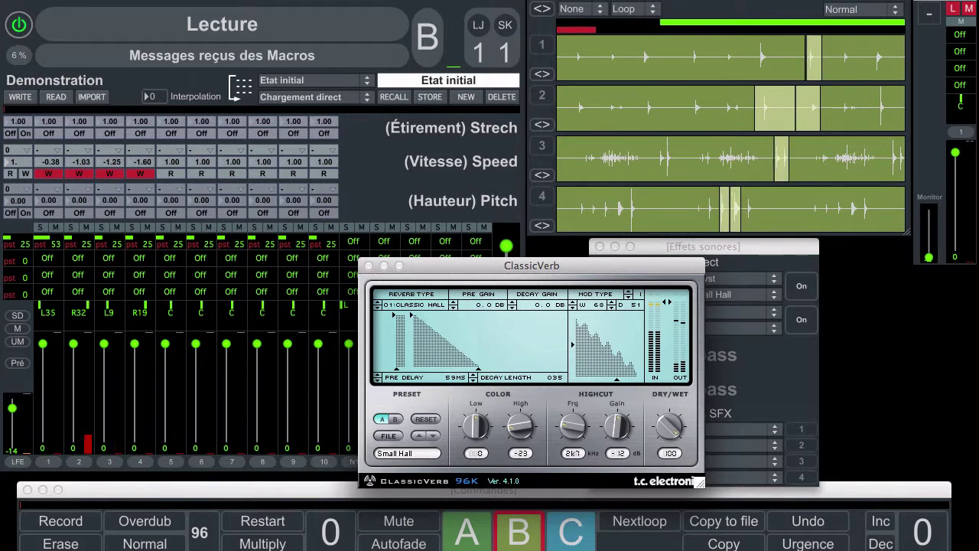
- Raise loop 3's speed to 12.50 and pull channel 3's level to -45 with the BCF2000 fader
{"action": "left_click_drag", "start_coordinate": [110, 162], "coordinate": [109, 158]}
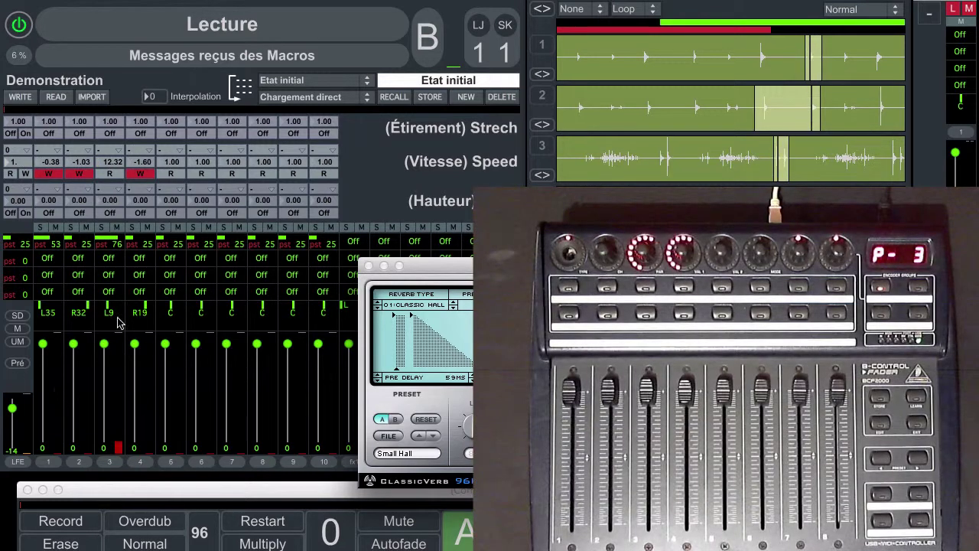
{"action": "left_click_drag", "start_coordinate": [104, 344], "coordinate": [107, 376]}
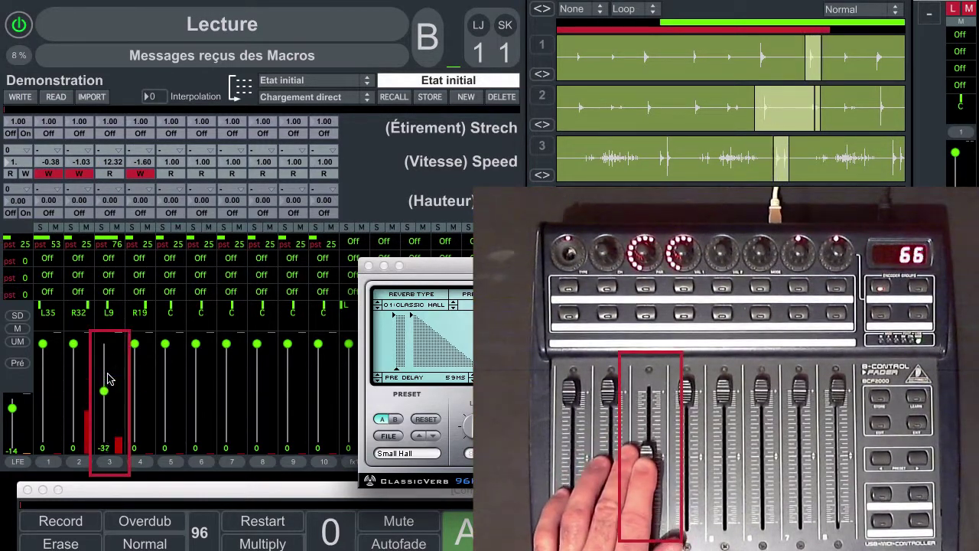
{"action": "left_click_drag", "start_coordinate": [110, 161], "coordinate": [109, 145]}
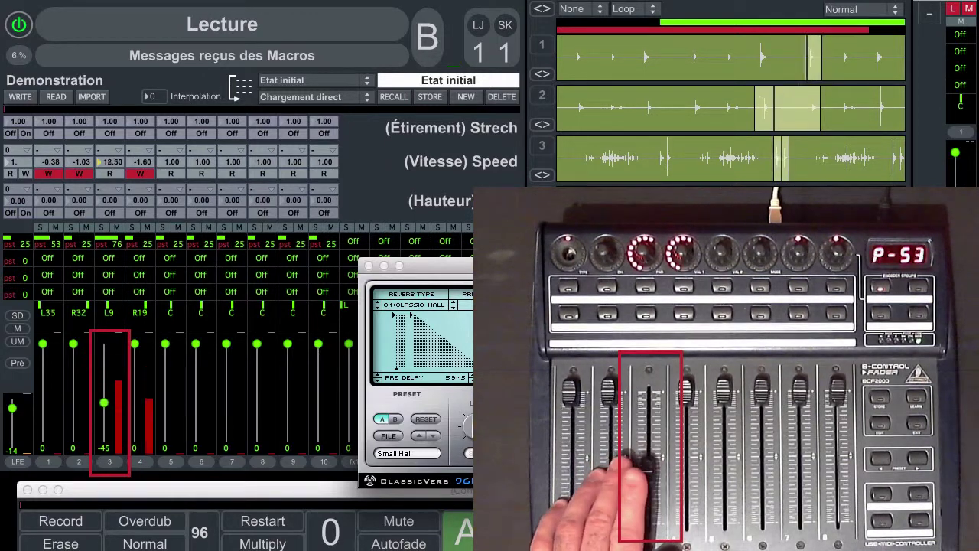